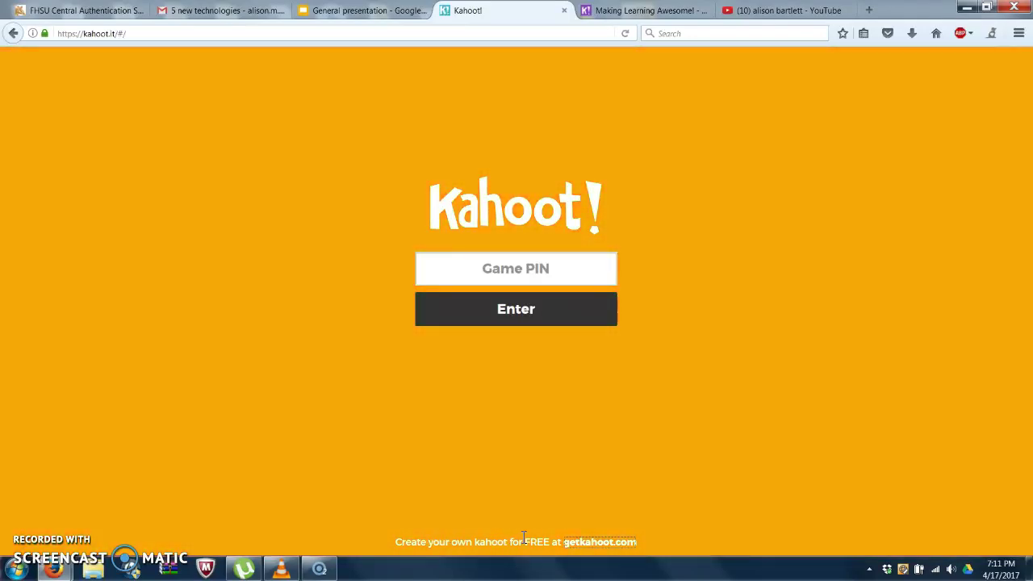
Step: Open the getkahoot.com site from the game-joining page and sign in to the account
click(581, 544)
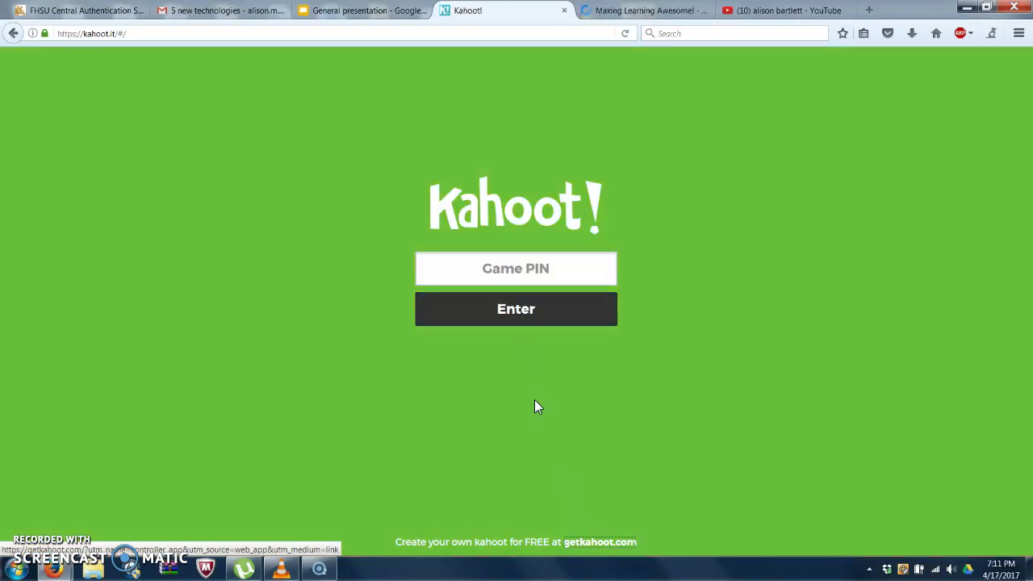
click(613, 12)
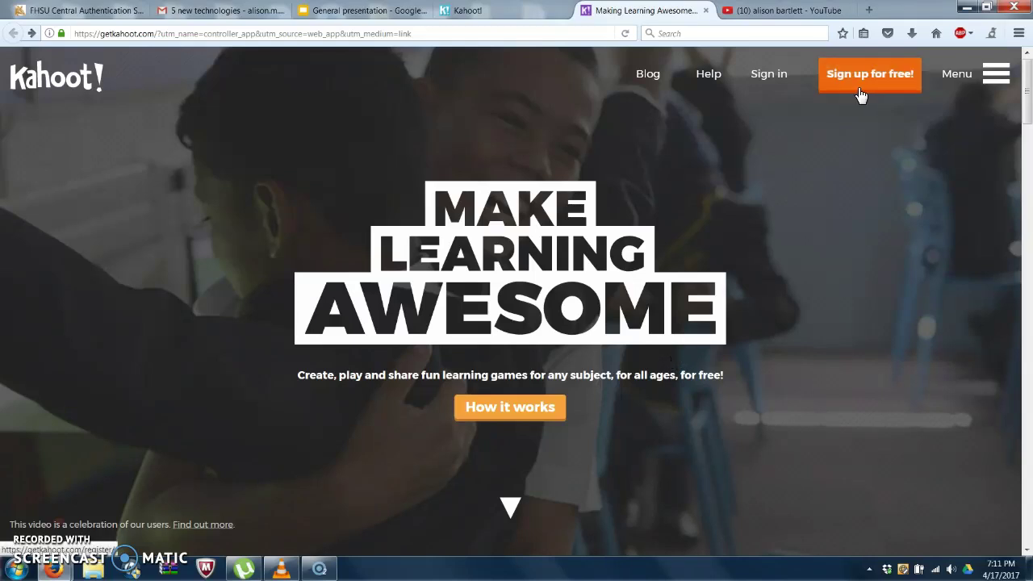
click(772, 85)
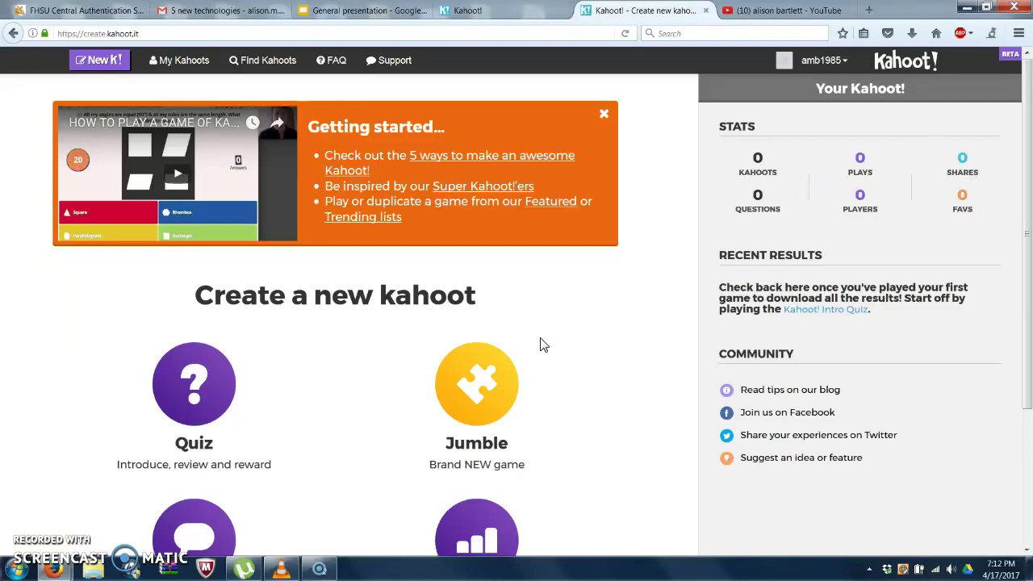
Step: Look over the kahoot types that can be created, and search the public kahoots for "ESL"
scroll(533, 358, down, 2)
scroll(587, 385, down, 2)
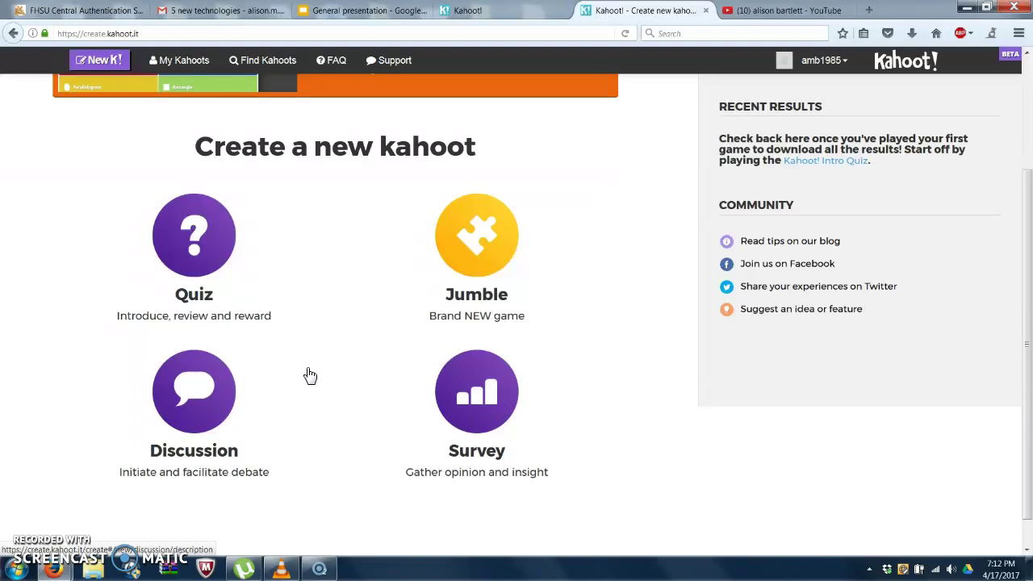
scroll(306, 367, up, 2)
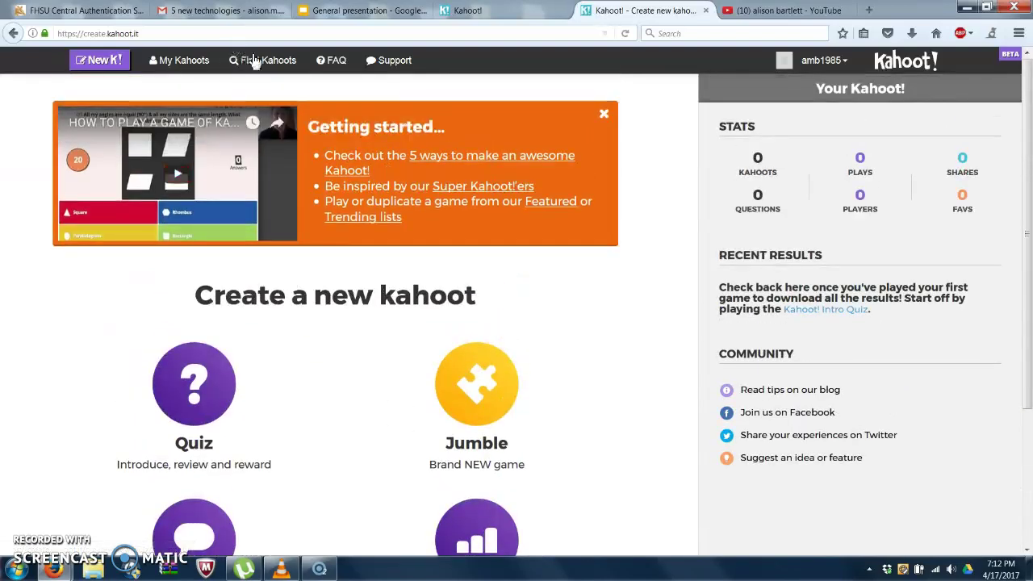
click(269, 64)
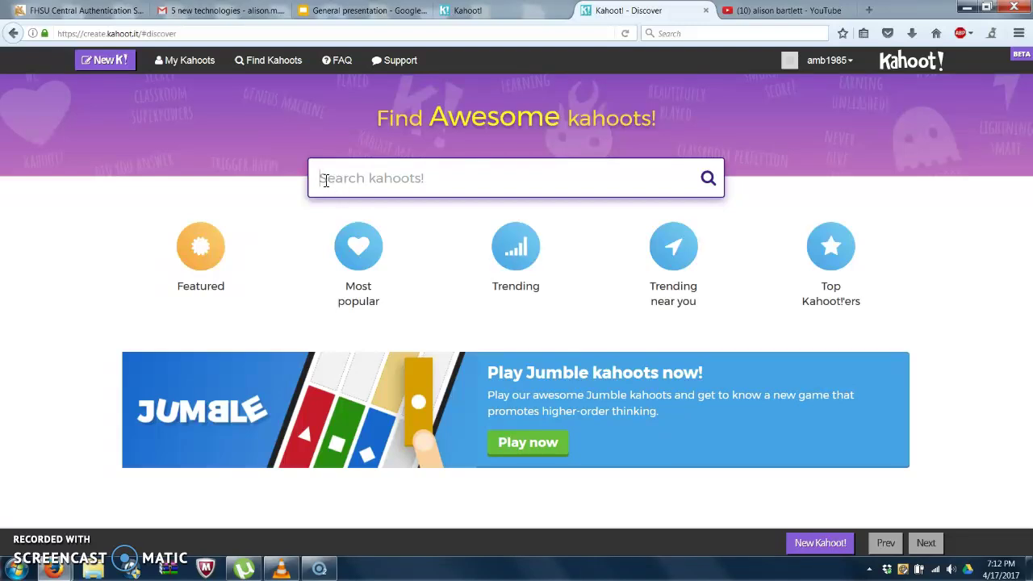
text(ESL)
key(Return)
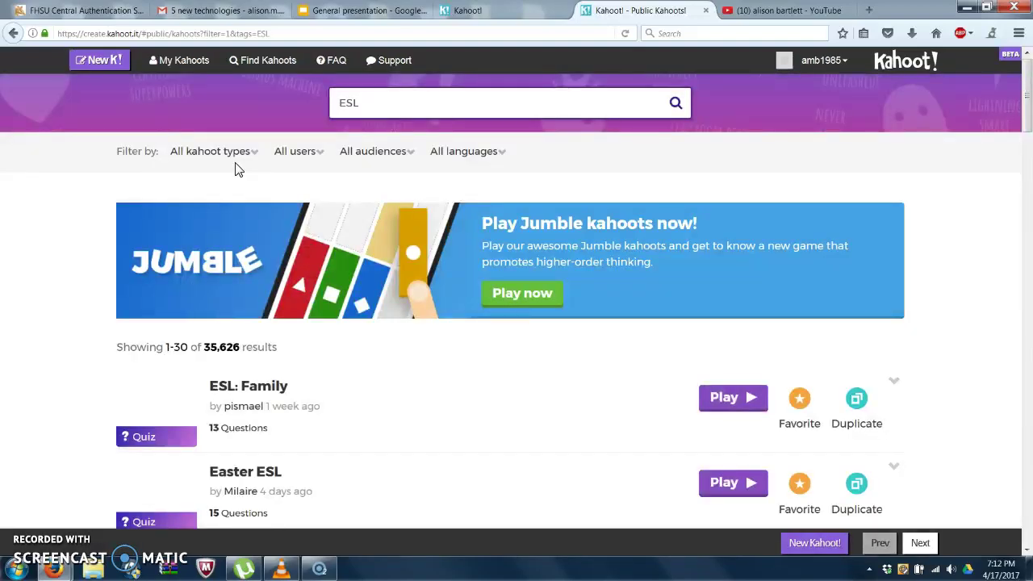
Step: Filter the ESL search results by Student users, leaving the audience filter at All audiences
click(312, 156)
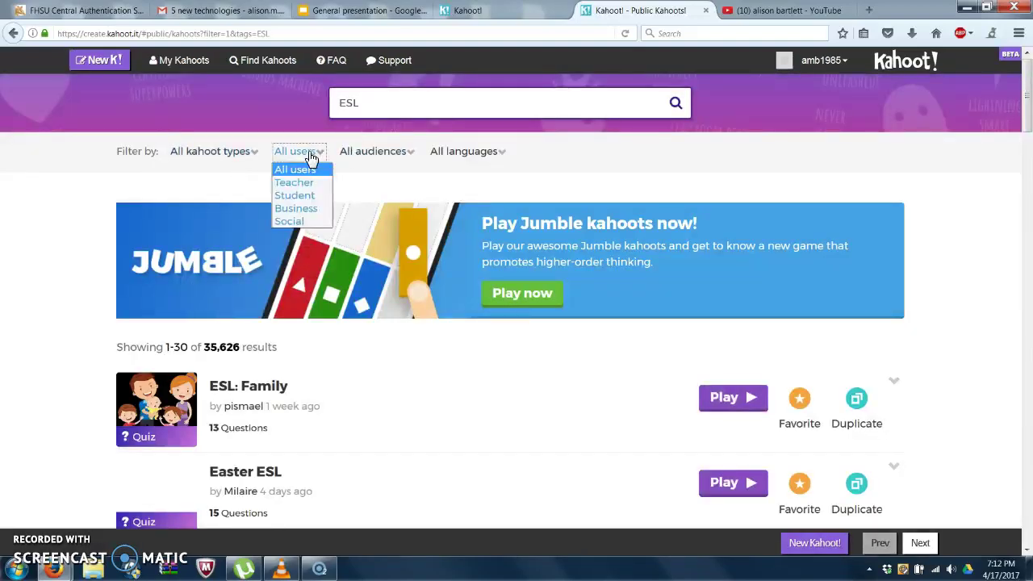
click(302, 196)
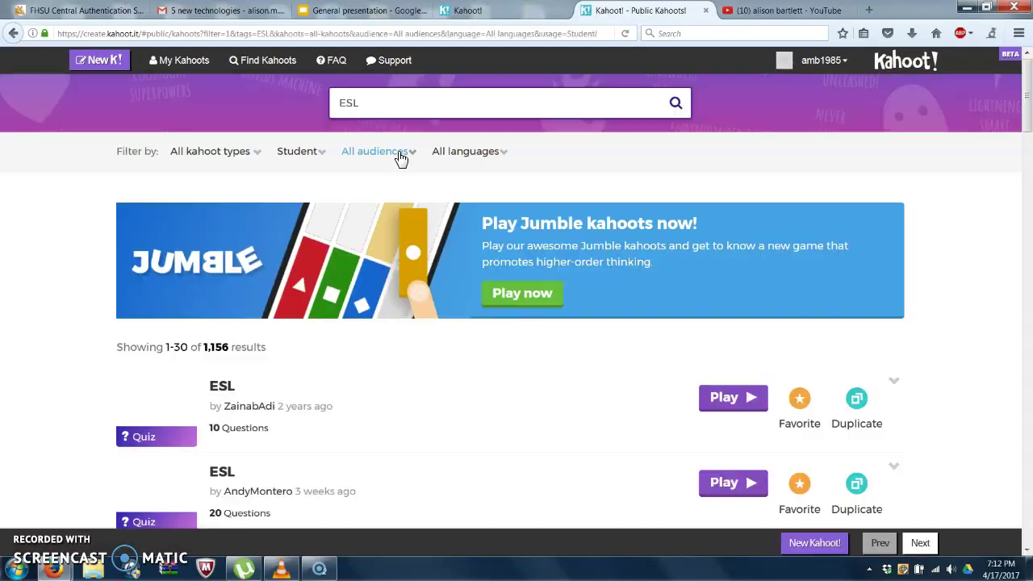
click(393, 153)
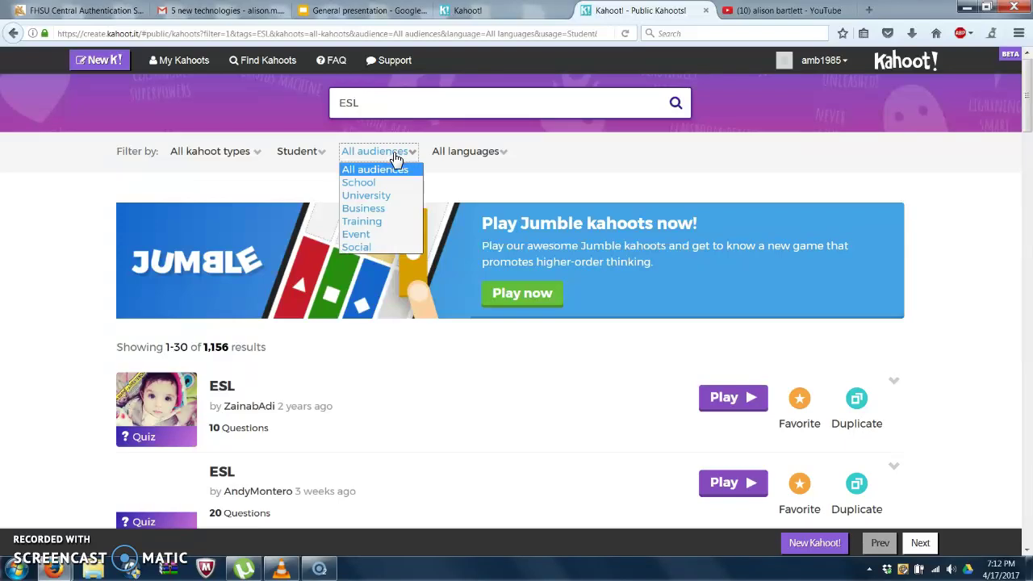
click(67, 206)
Step: Browse the filtered results and open the details of the "Weather and Seasons ESL Quiz"
scroll(65, 205, down, 3)
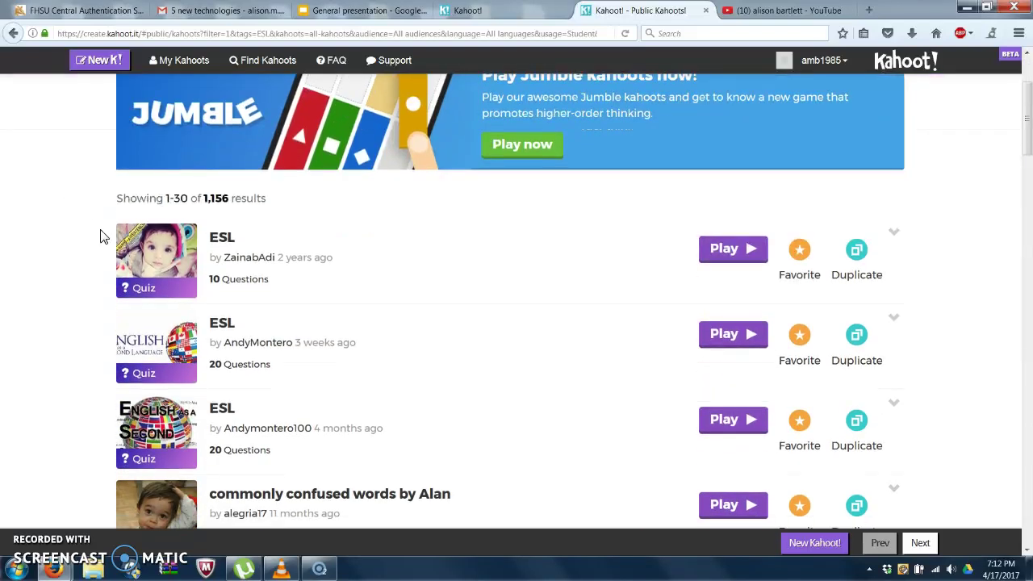
scroll(176, 308, down, 3)
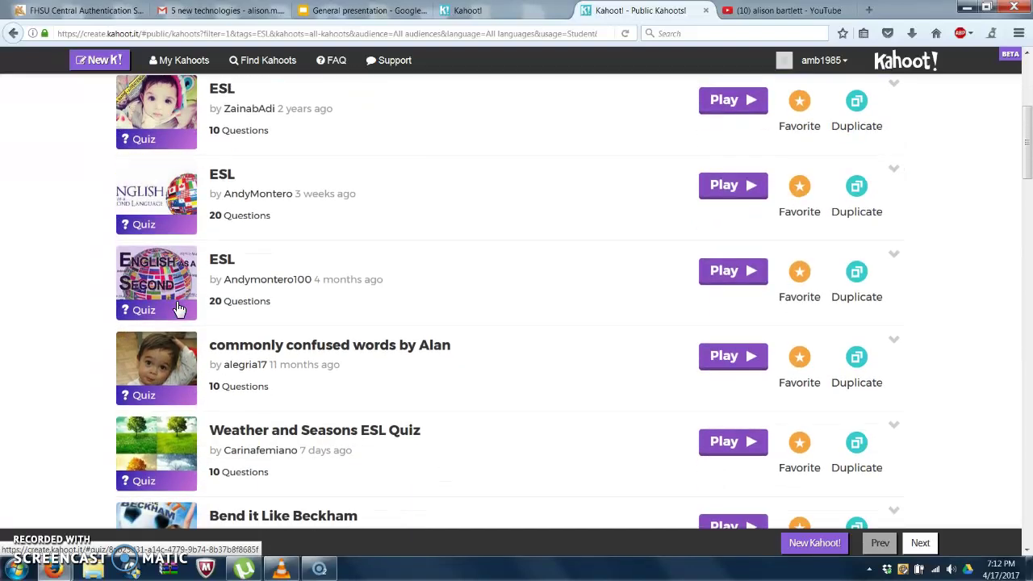
scroll(180, 309, down, 1)
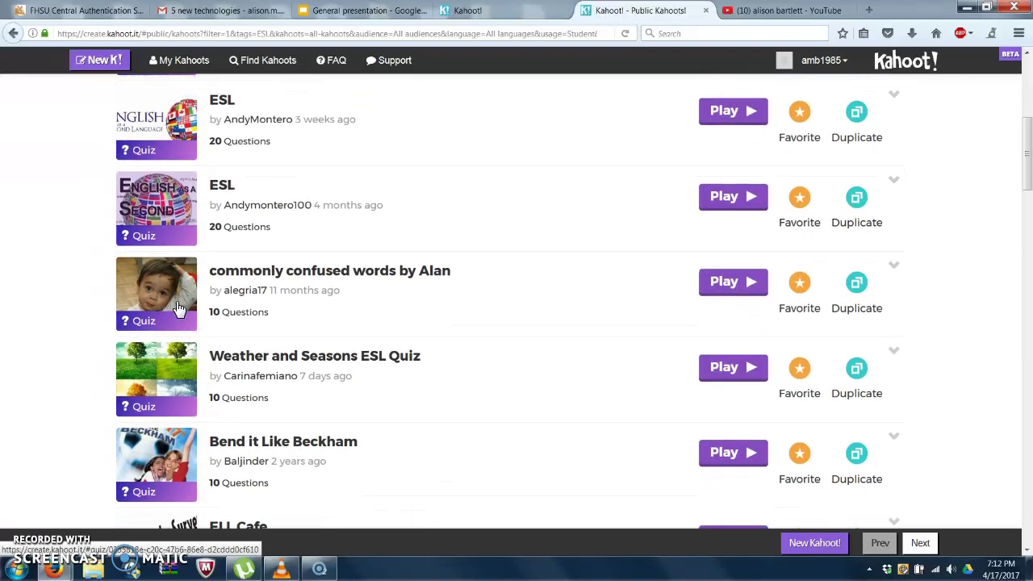
click(347, 357)
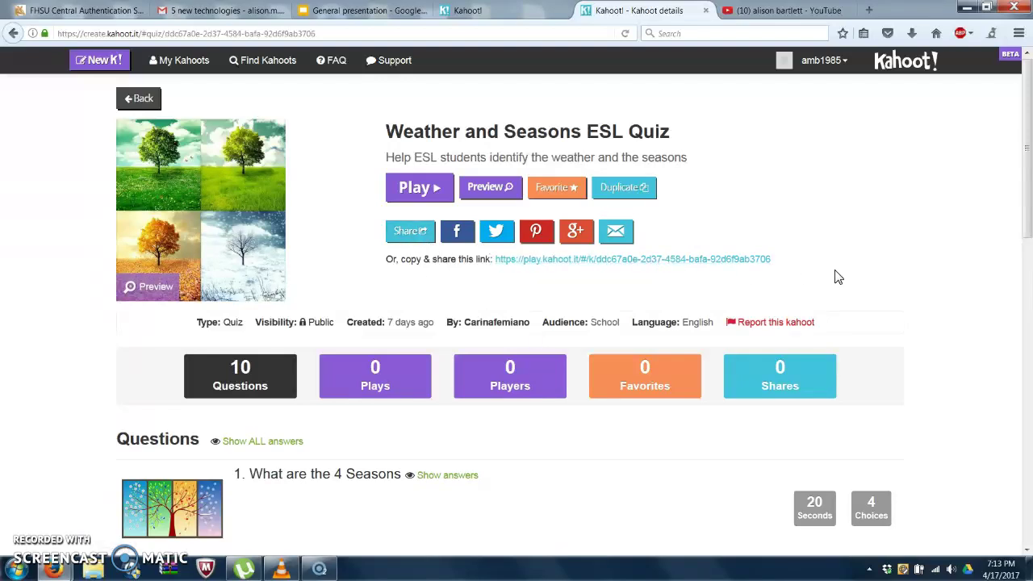
Step: Review the quiz's list of questions with their time limits and number of choices
scroll(114, 233, down, 1)
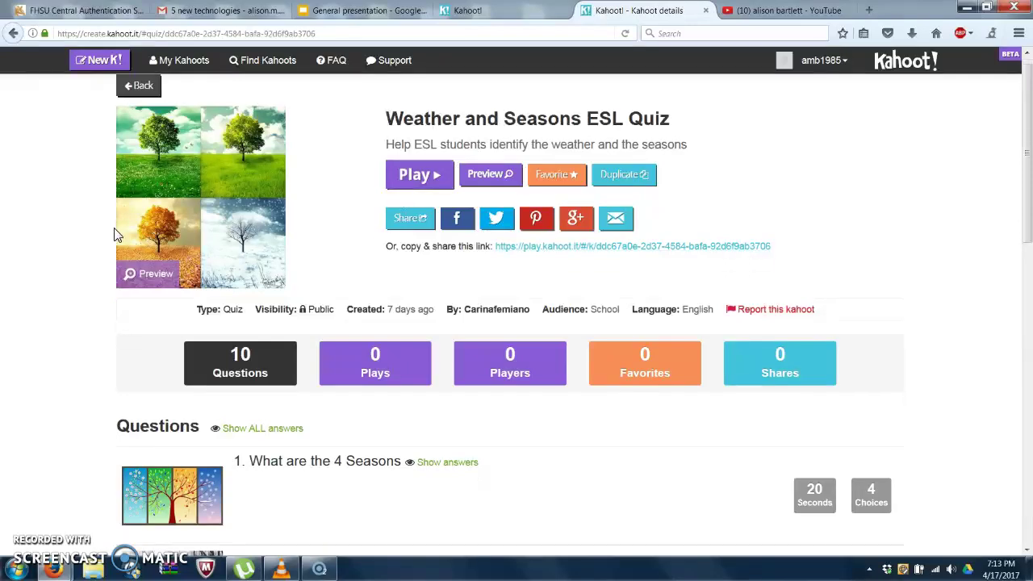
scroll(115, 234, down, 5)
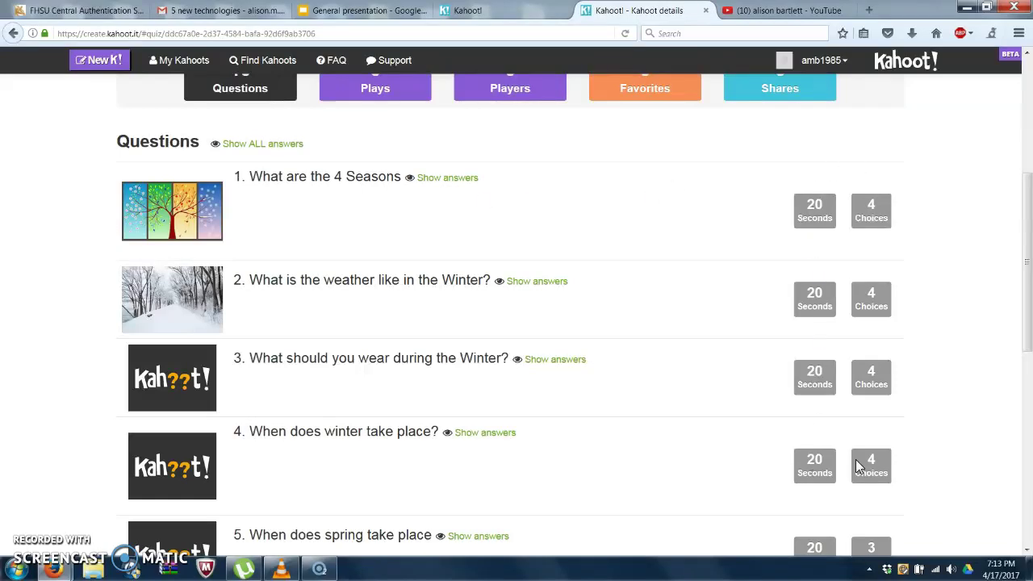
scroll(867, 451, down, 4)
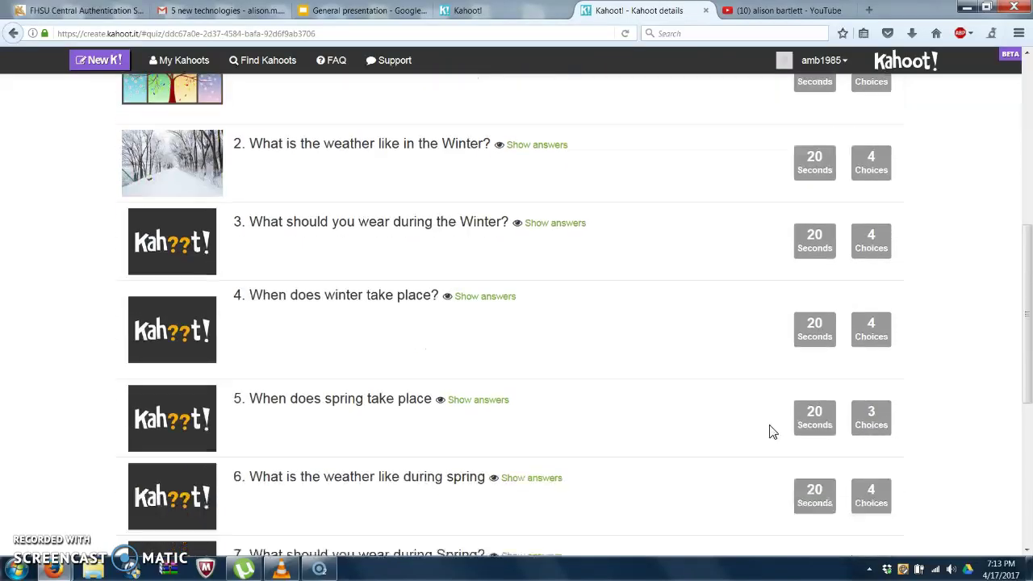
scroll(638, 363, down, 3)
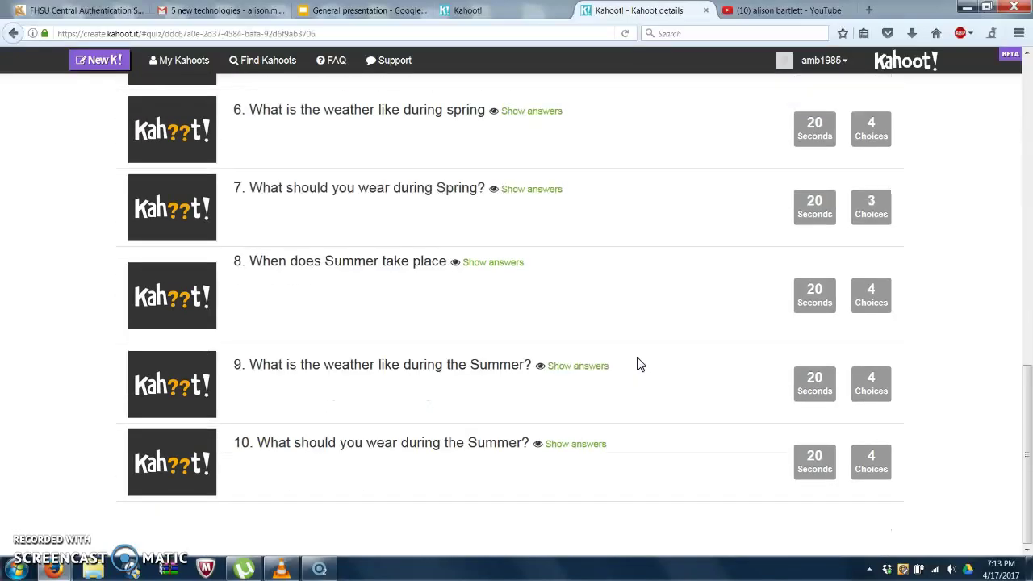
scroll(638, 364, up, 9)
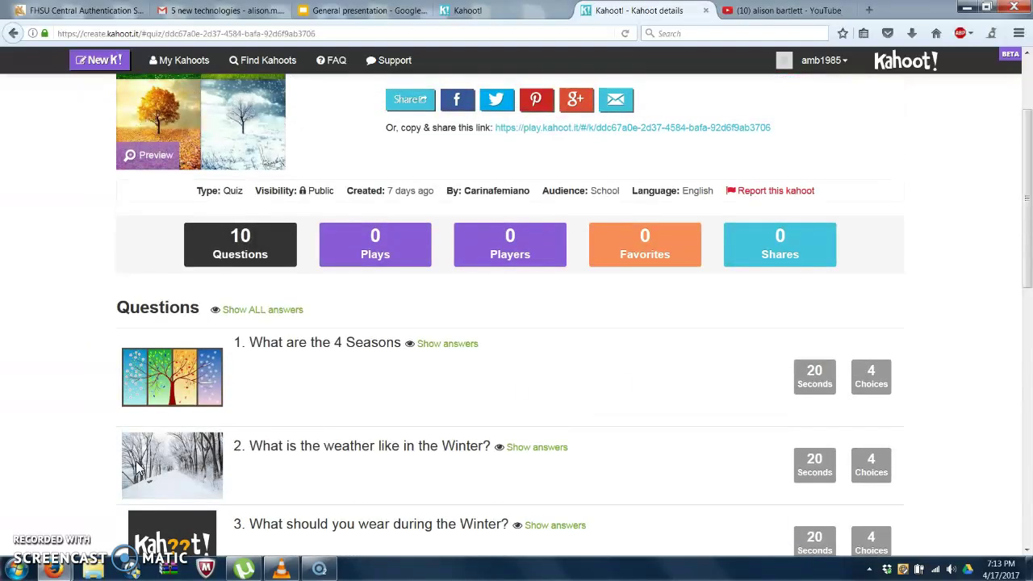
scroll(224, 307, up, 2)
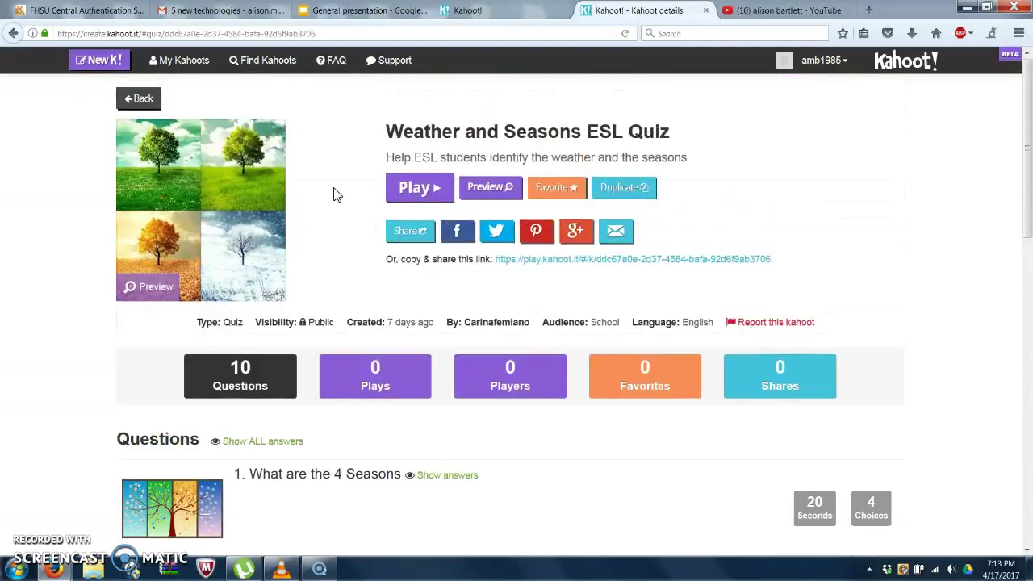
Step: Launch the Weather and Seasons ESL Quiz and show the details of its Podium and Answer Streak Bonus game options
click(418, 189)
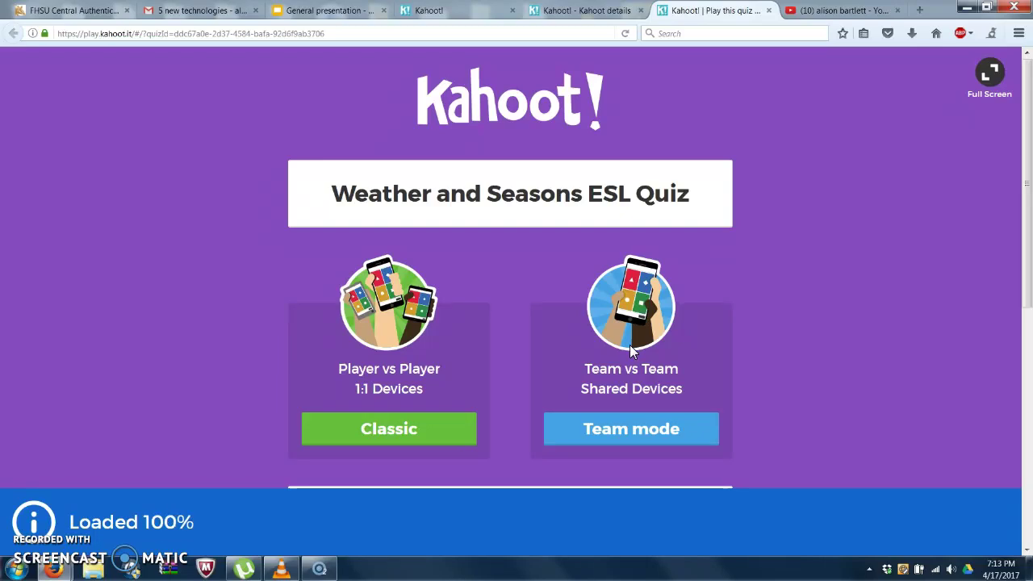
scroll(629, 344, down, 2)
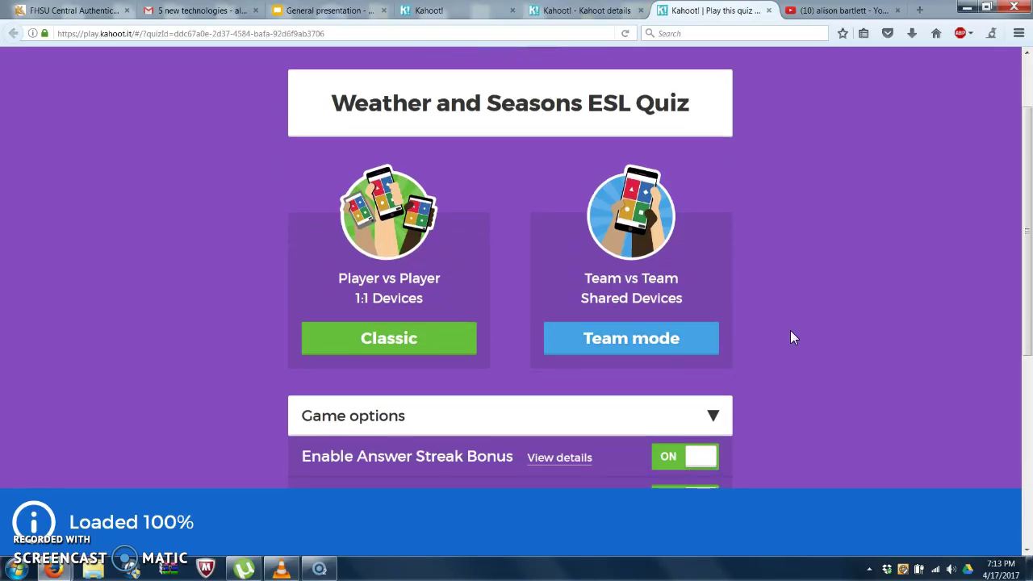
scroll(790, 337, down, 6)
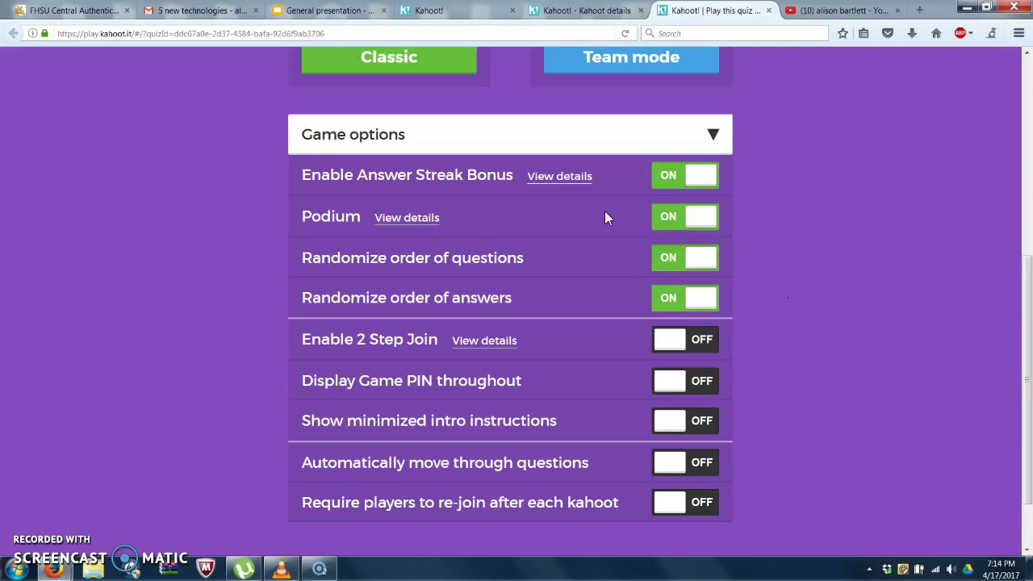
click(391, 221)
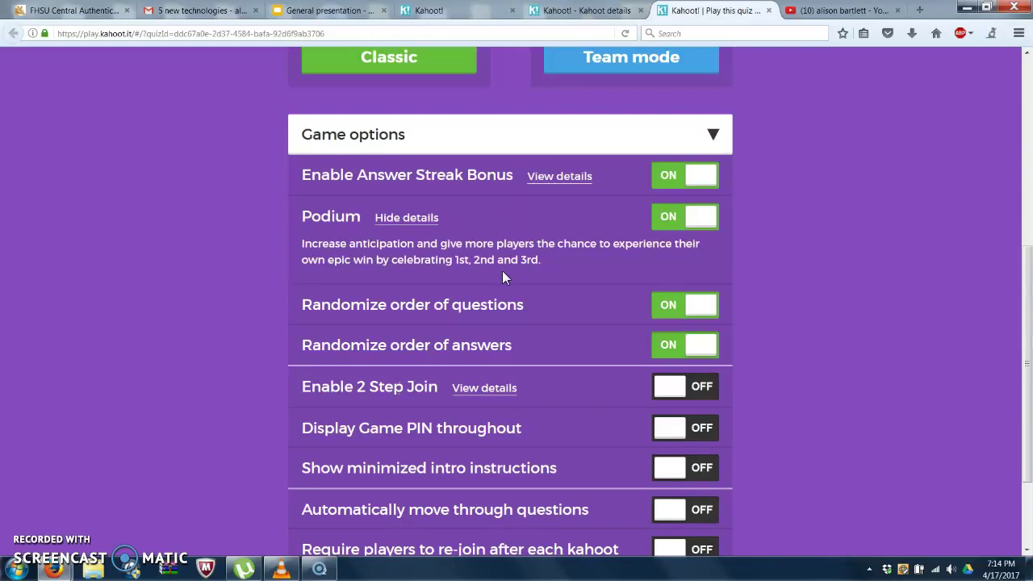
click(551, 182)
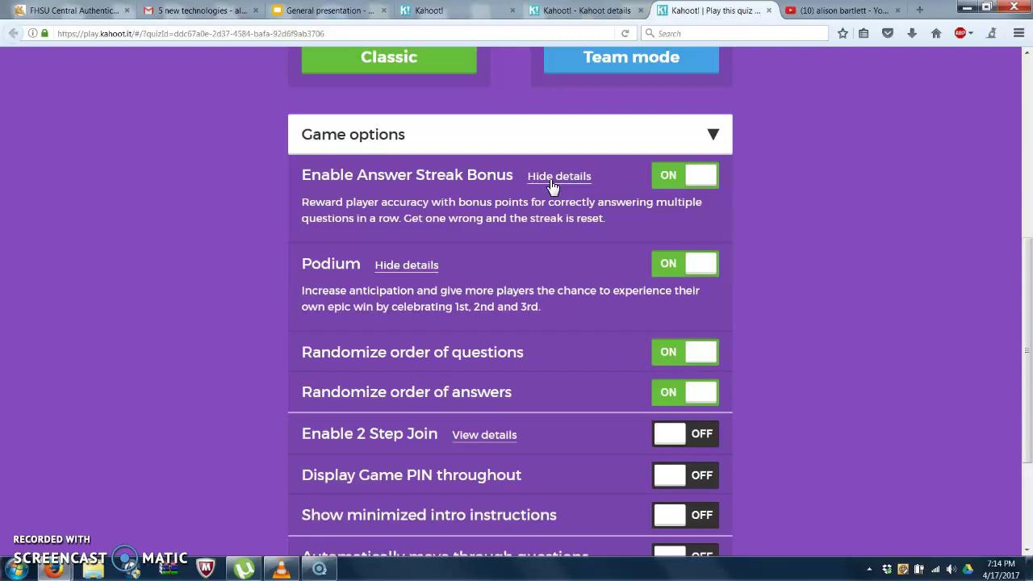
scroll(552, 186, down, 3)
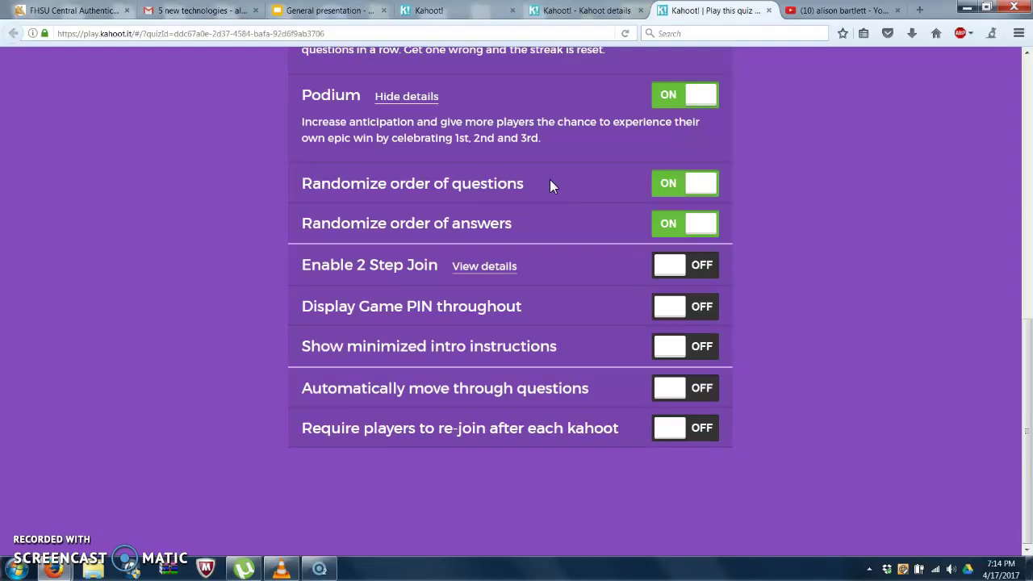
scroll(549, 180, up, 9)
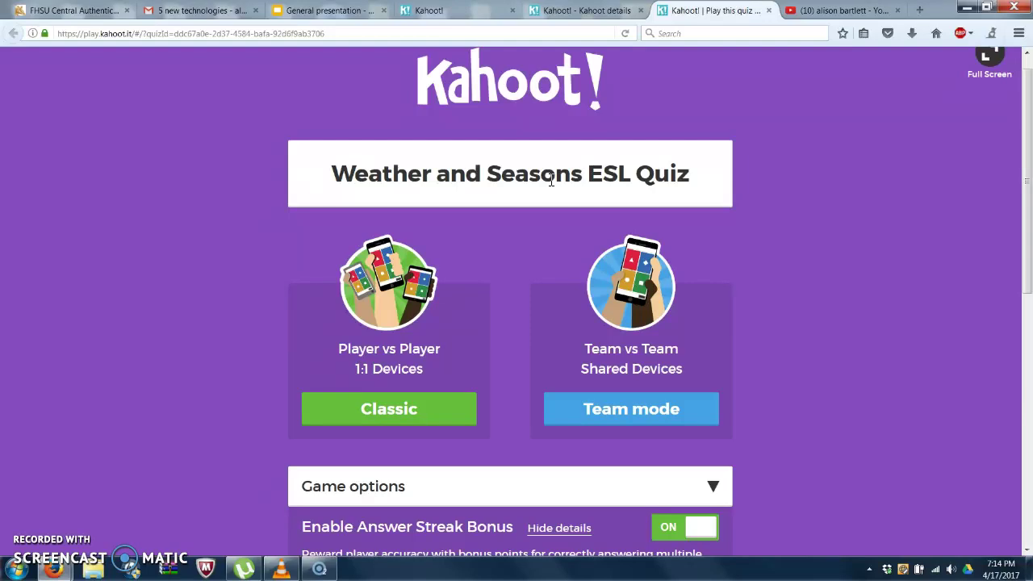
scroll(565, 145, up, 1)
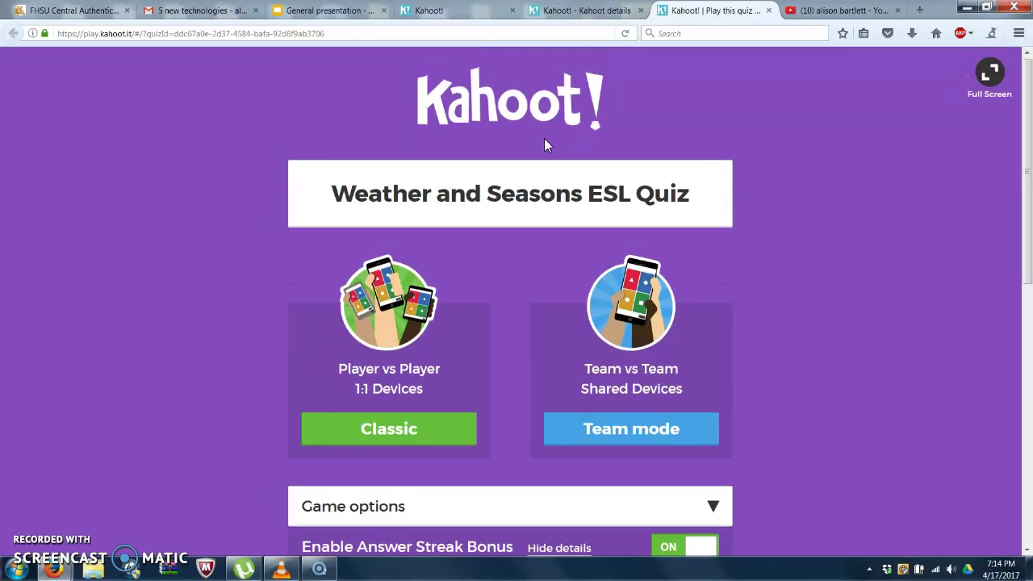